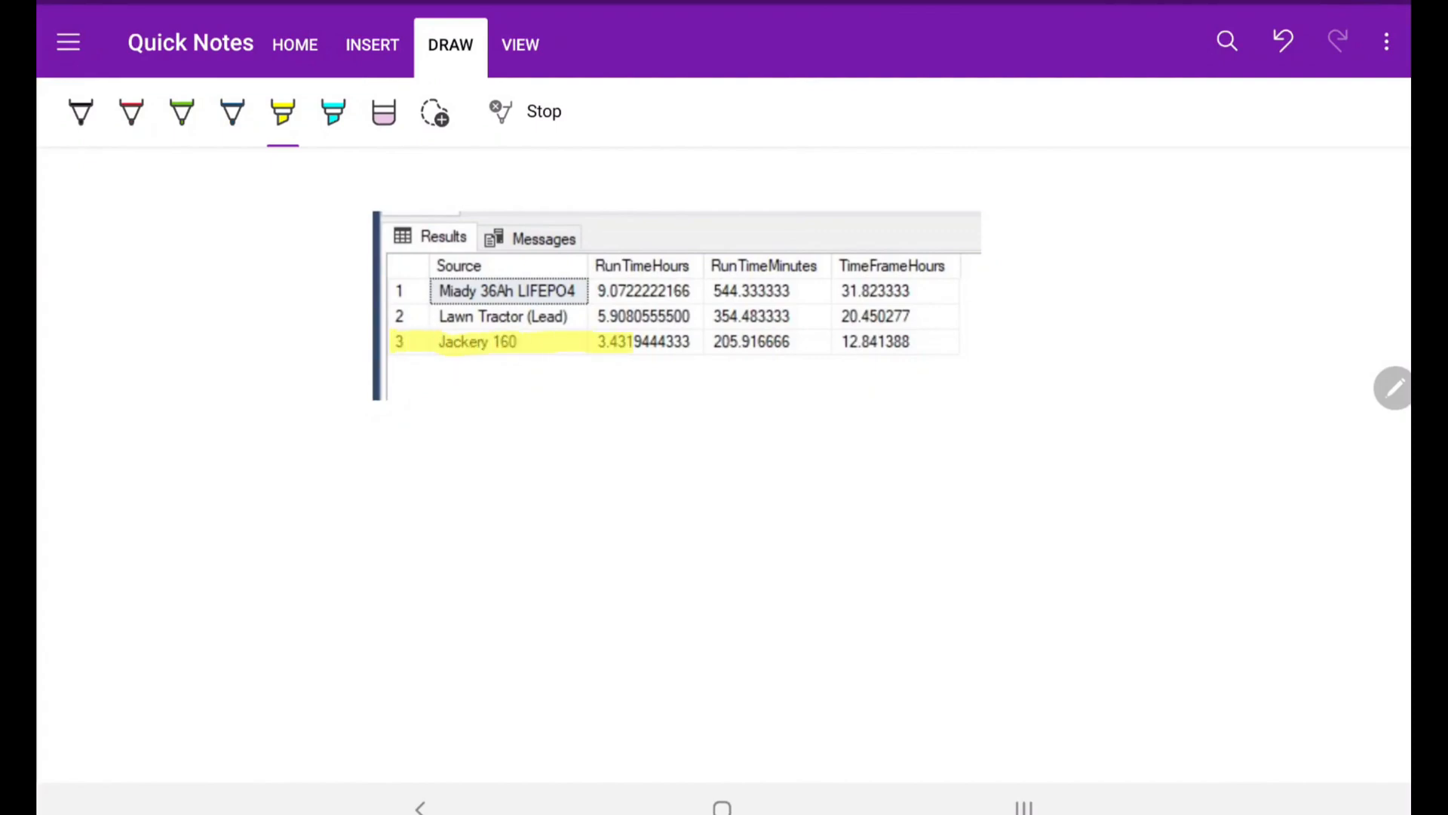
- Extend the yellow highlight across the whole Jackery 160 row of the results table
left_click_drag(396, 342, 928, 341)
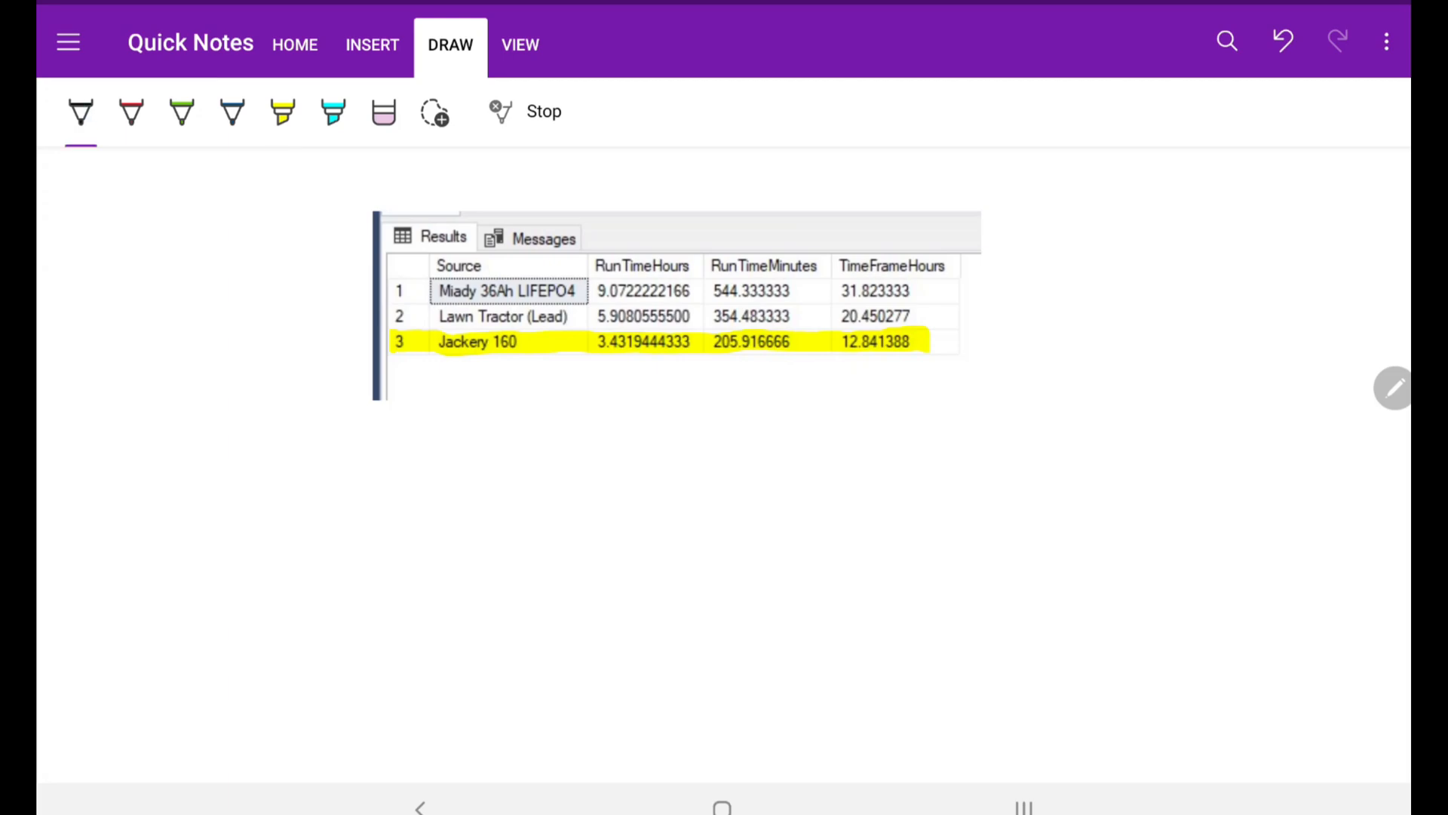
scroll(676, 306, "down", 1)
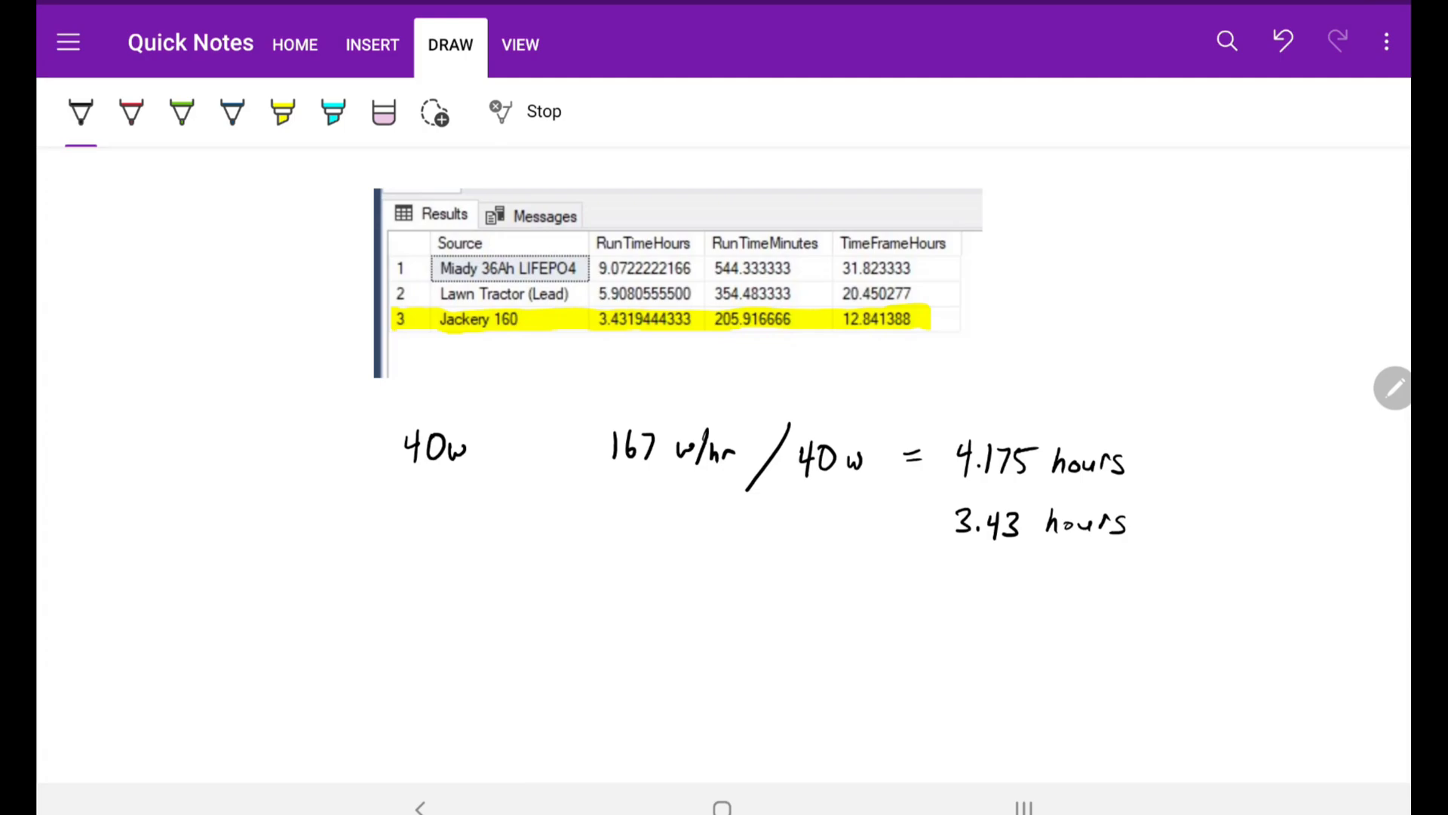
left_click_drag(724, 566, 677, 541)
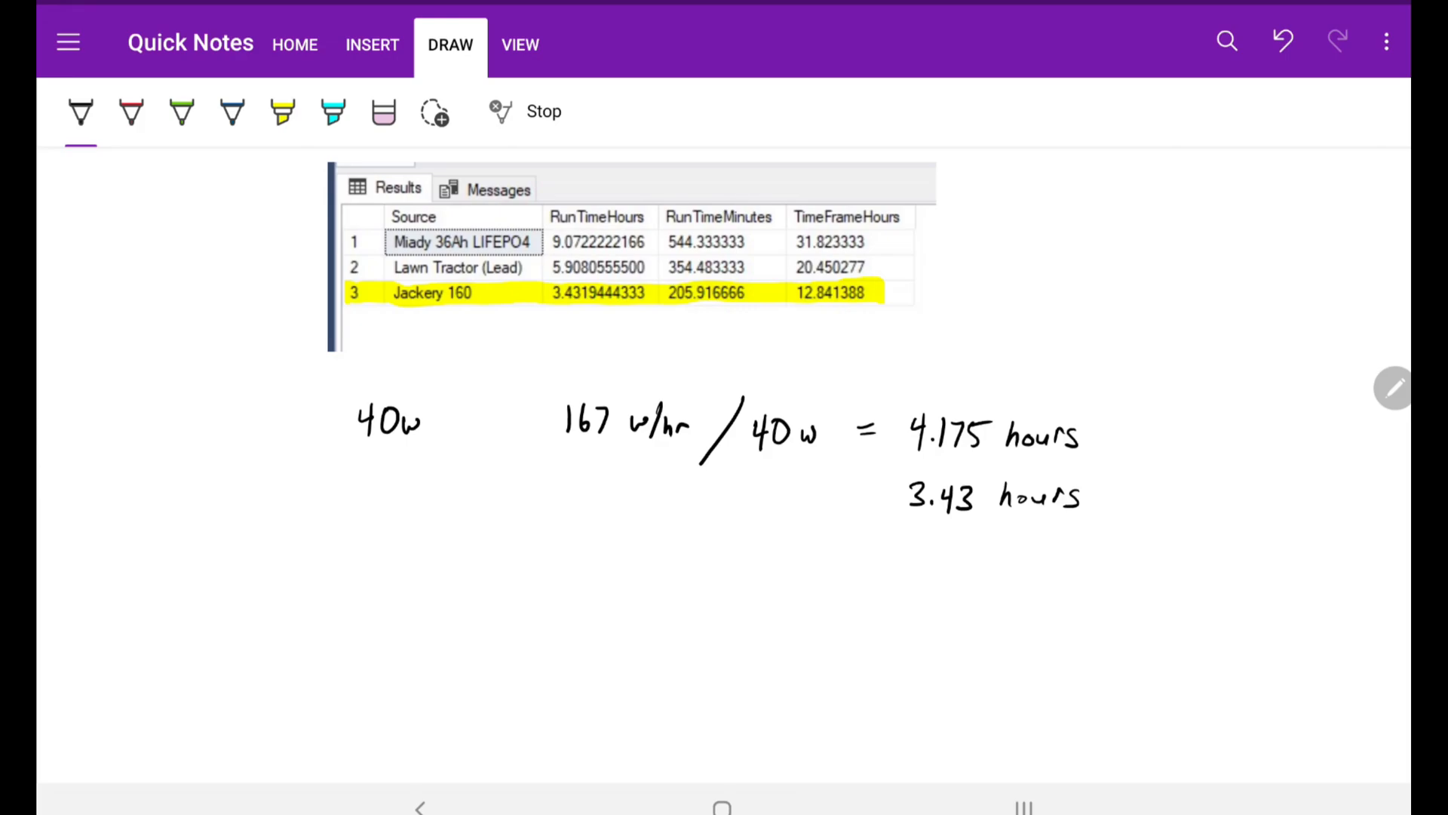
- Handwrite x.8 = 3.34 hours after 4.175 hours, with arrows linking it to 3.43 hours
left_click_drag(1130, 404, 1093, 435)
mouse_move(1164, 390)
left_mouse_down()
mouse_move(1179, 408)
mouse_move(1165, 412)
left_mouse_up()
left_click_drag(1183, 404, 1243, 402)
left_click_drag(792, 566, 690, 566)
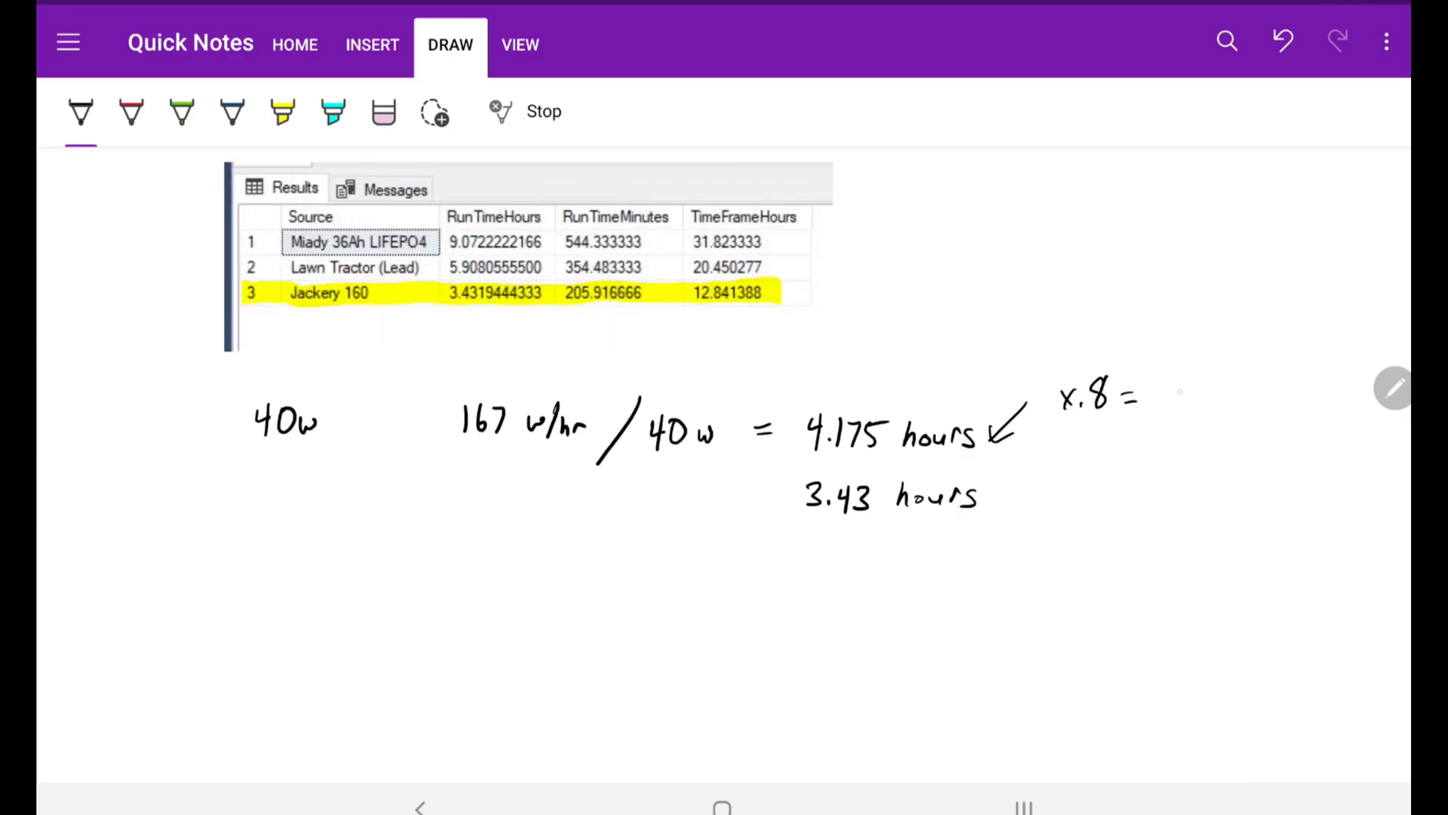
mouse_move(1160, 389)
left_mouse_down()
mouse_move(1162, 415)
mouse_move(1252, 417)
left_mouse_up()
left_click_drag(1259, 401, 1279, 414)
left_click_drag(1281, 403, 1296, 423)
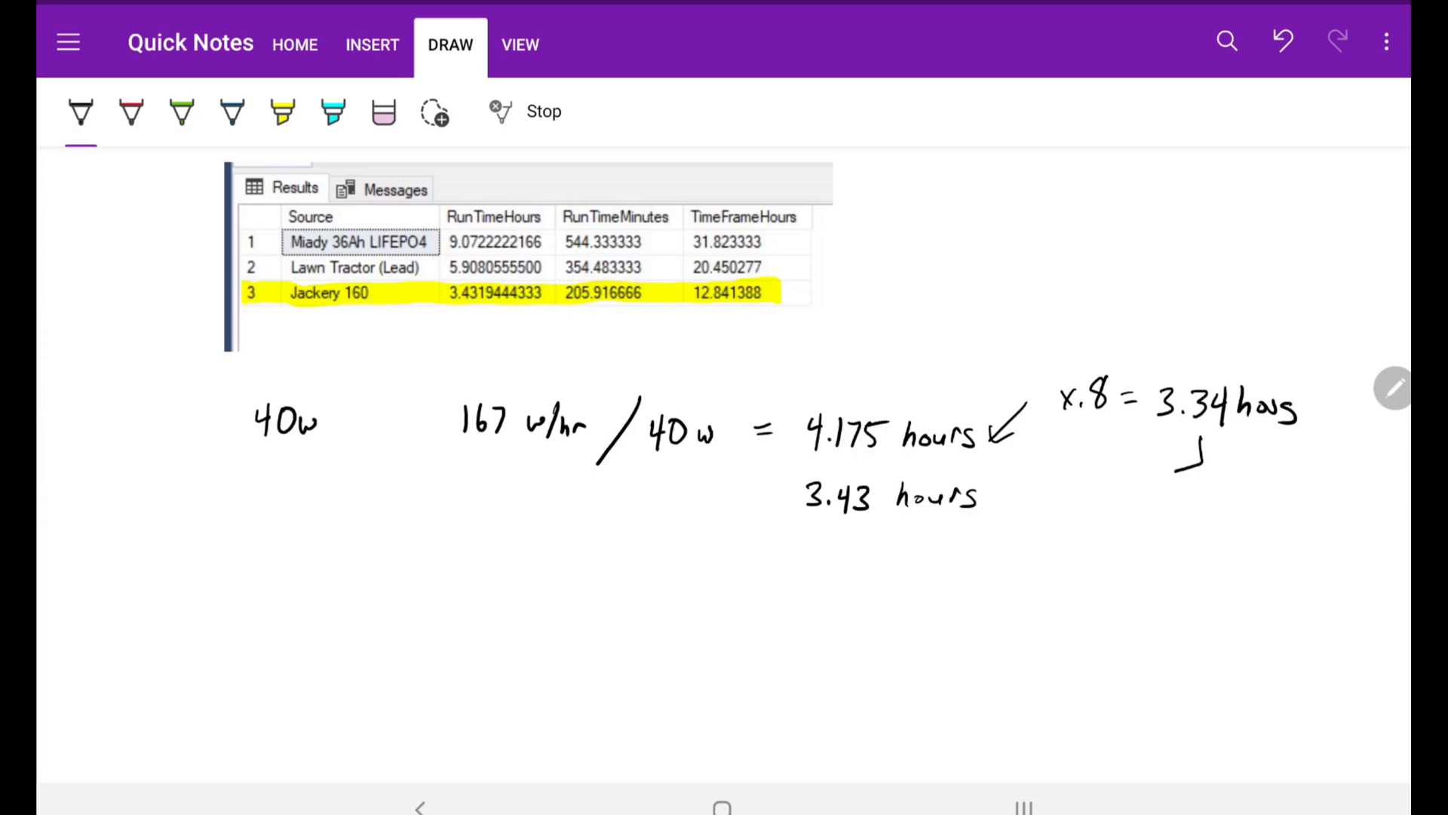
mouse_move(1195, 441)
left_mouse_down()
mouse_move(996, 498)
mouse_move(1019, 517)
left_mouse_up()
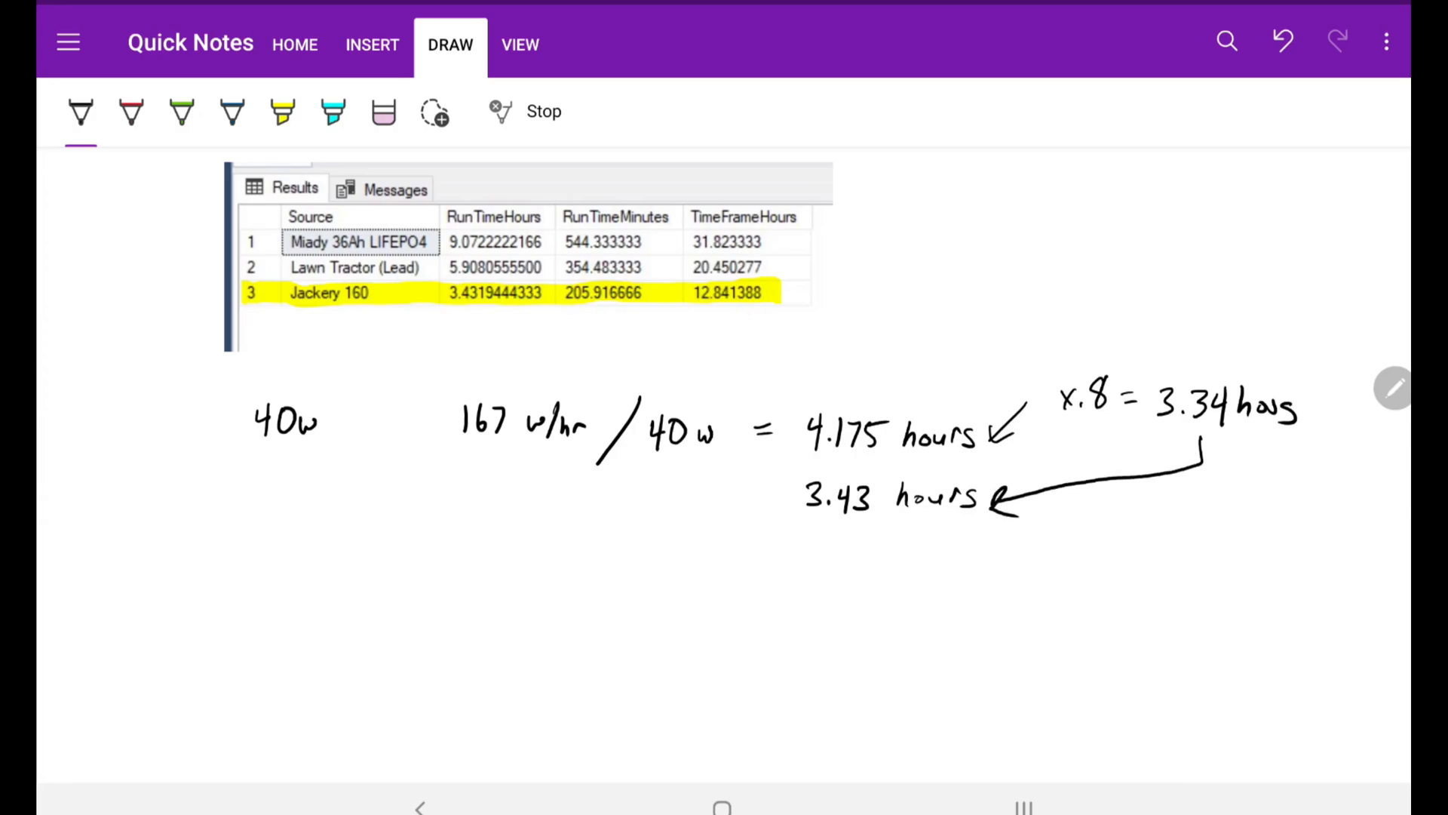
scroll(725, 453, "down", 2)
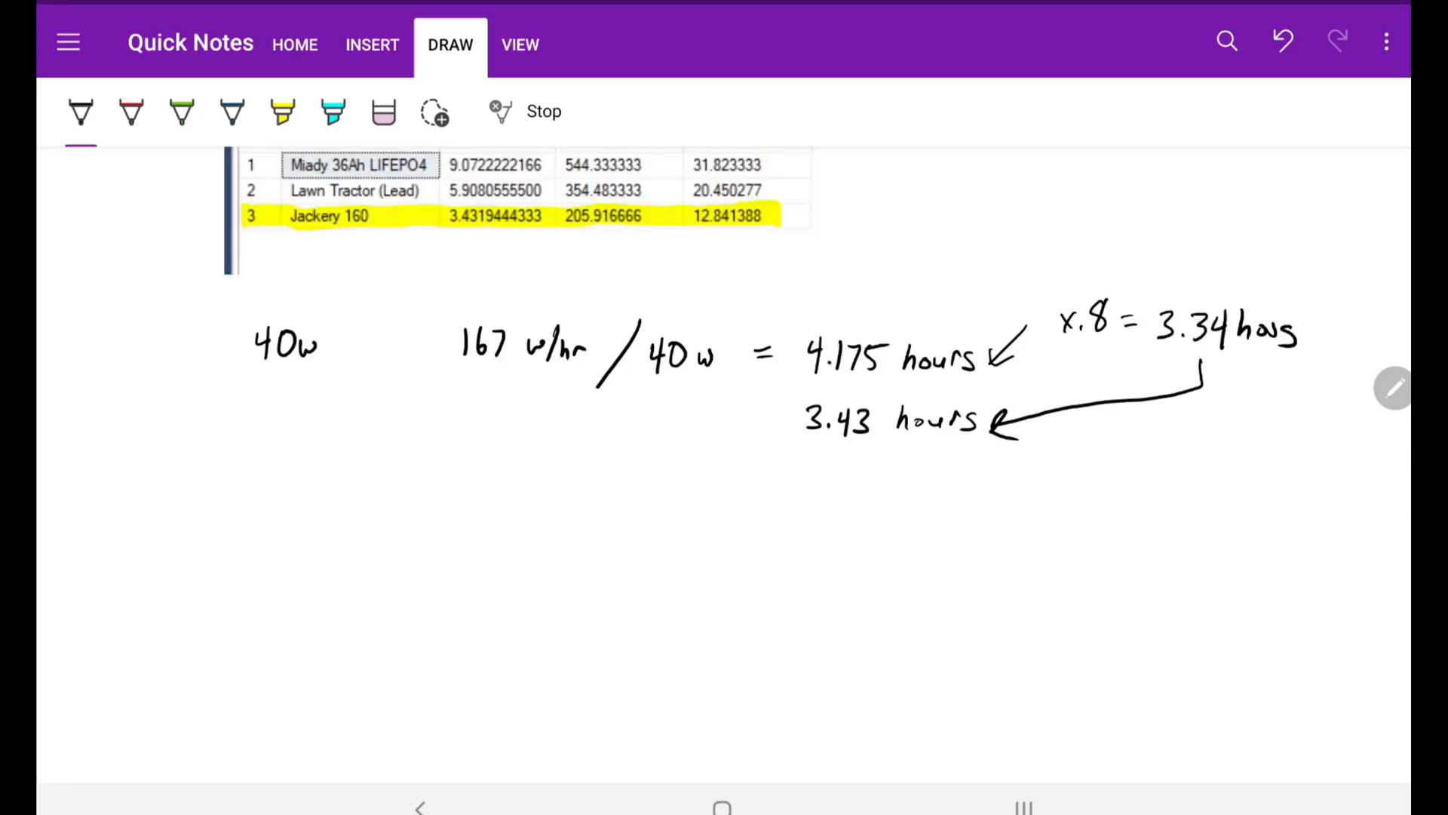
- Handwrite the label Jackery 500 lower on the page below the calculations
left_click(721, 808)
mouse_move(249, 535)
left_mouse_down()
mouse_move(279, 536)
mouse_move(256, 563)
mouse_move(297, 564)
left_mouse_up()
mouse_move(308, 531)
left_mouse_down()
mouse_move(310, 567)
mouse_move(335, 561)
left_mouse_up()
mouse_move(337, 550)
left_mouse_down()
mouse_move(351, 580)
mouse_move(369, 563)
left_mouse_up()
left_click_drag(394, 537, 391, 555)
left_click_drag(411, 535, 412, 553)
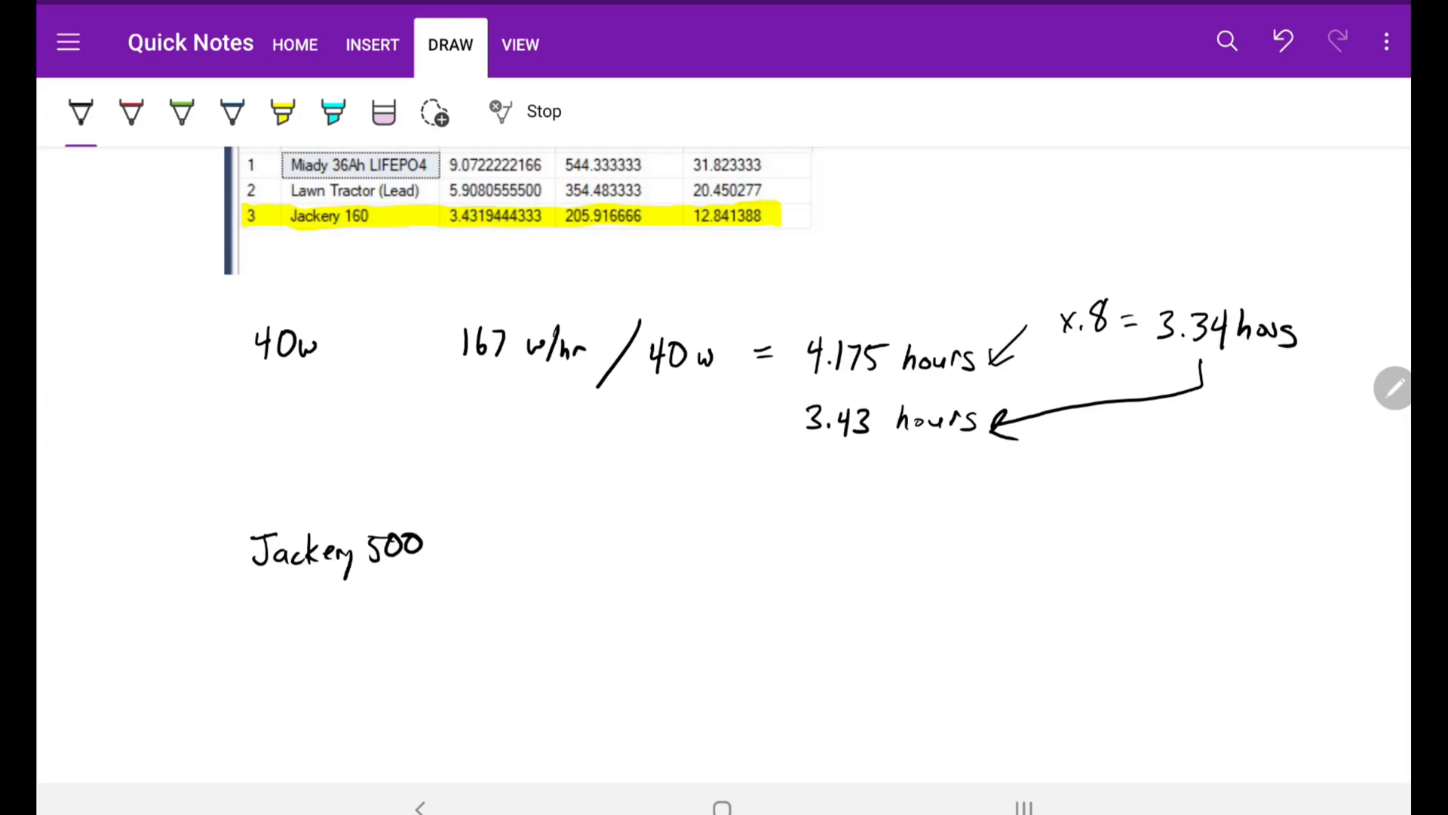
scroll(725, 454, "down", 2)
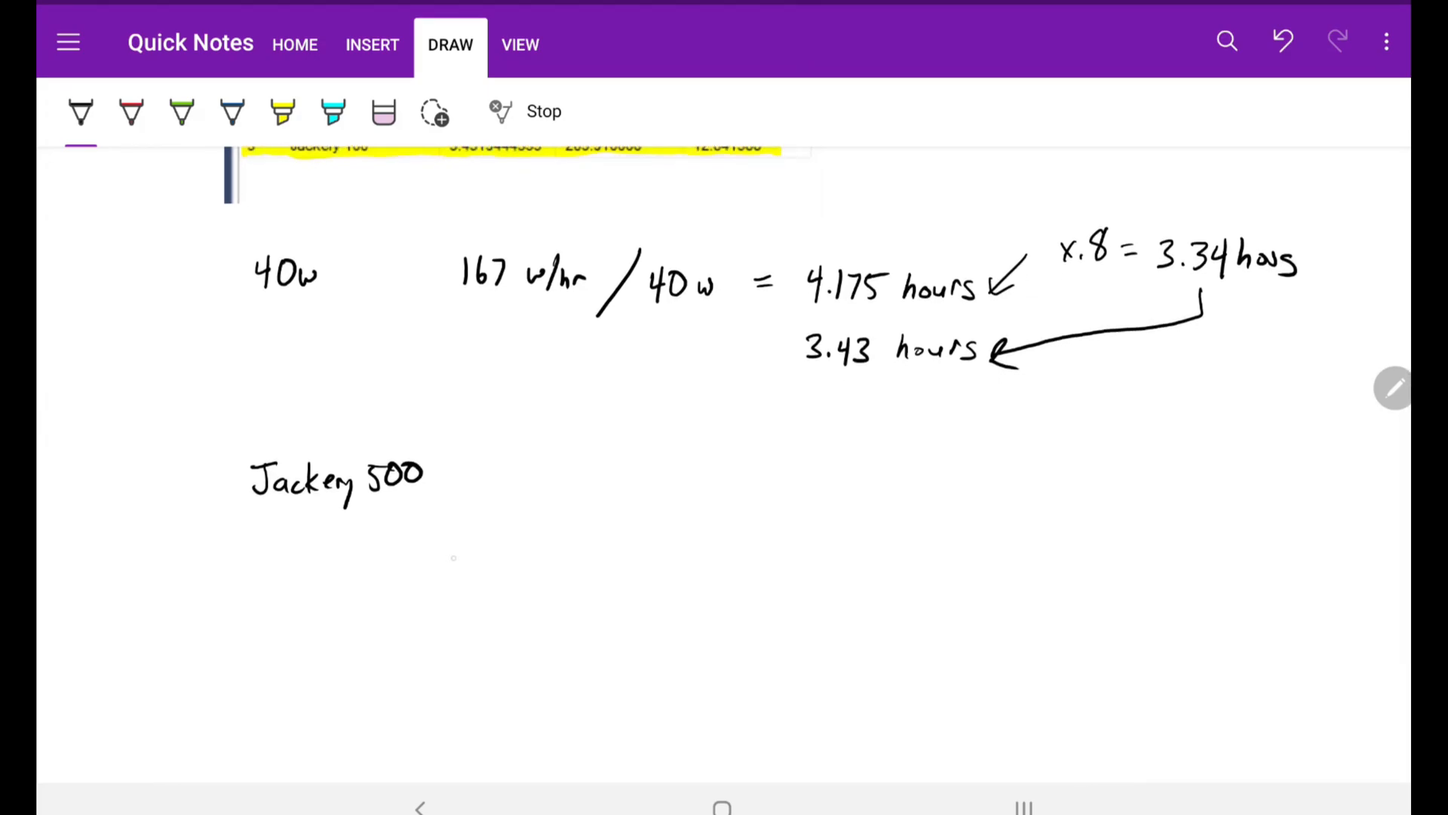
- Handwrite 518 w/hr / 40w = 12.95 hours under the Jackery 500 label
left_click_drag(451, 545, 472, 566)
mouse_move(481, 541)
left_mouse_down()
mouse_move(483, 568)
mouse_move(571, 555)
mouse_move(583, 580)
left_mouse_up()
scroll(725, 453, "down", 1)
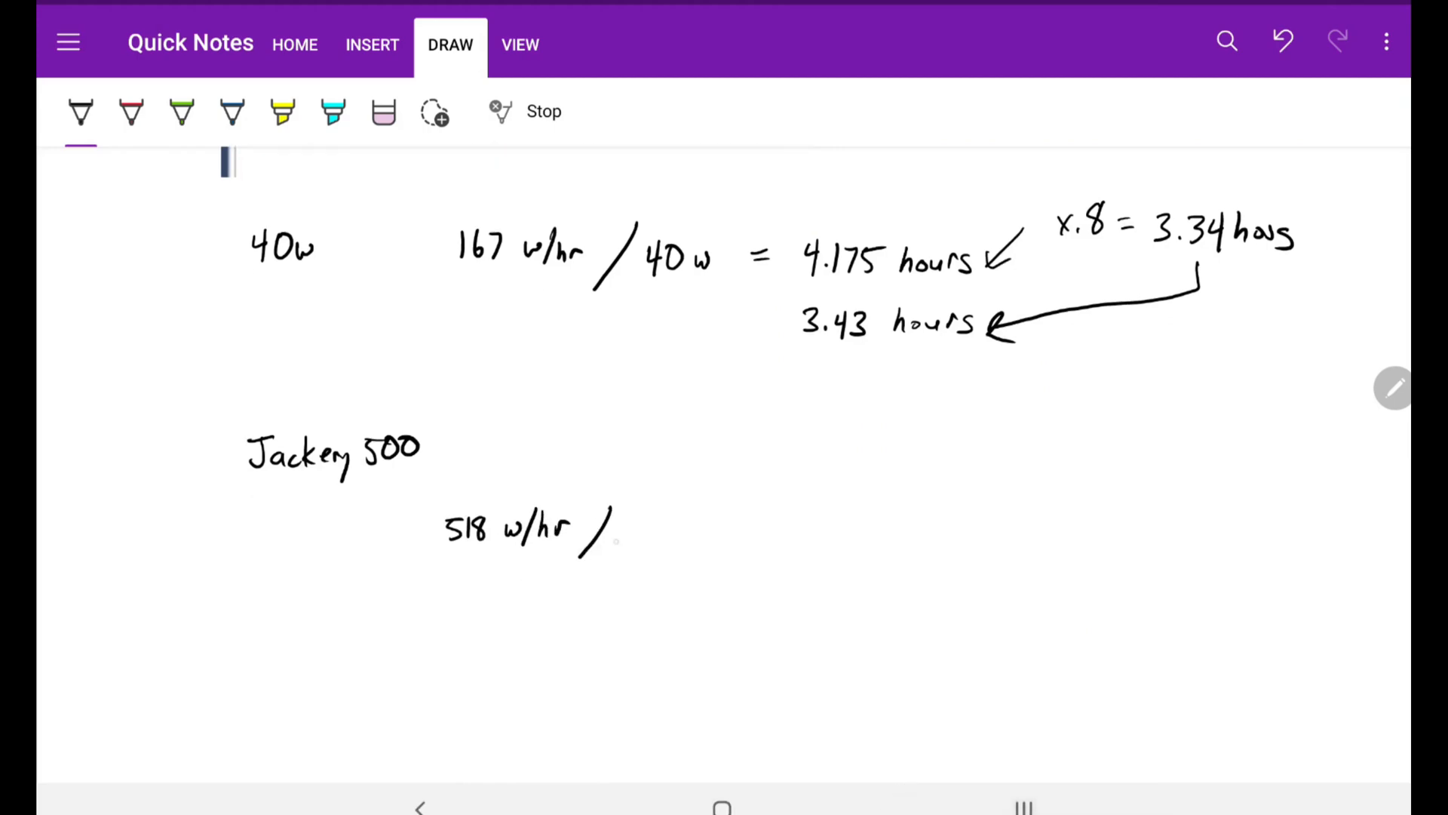
mouse_move(625, 518)
left_mouse_down()
mouse_move(634, 543)
mouse_move(685, 527)
mouse_move(801, 541)
left_mouse_up()
left_click_drag(808, 529, 933, 528)
left_click_drag(934, 516, 951, 530)
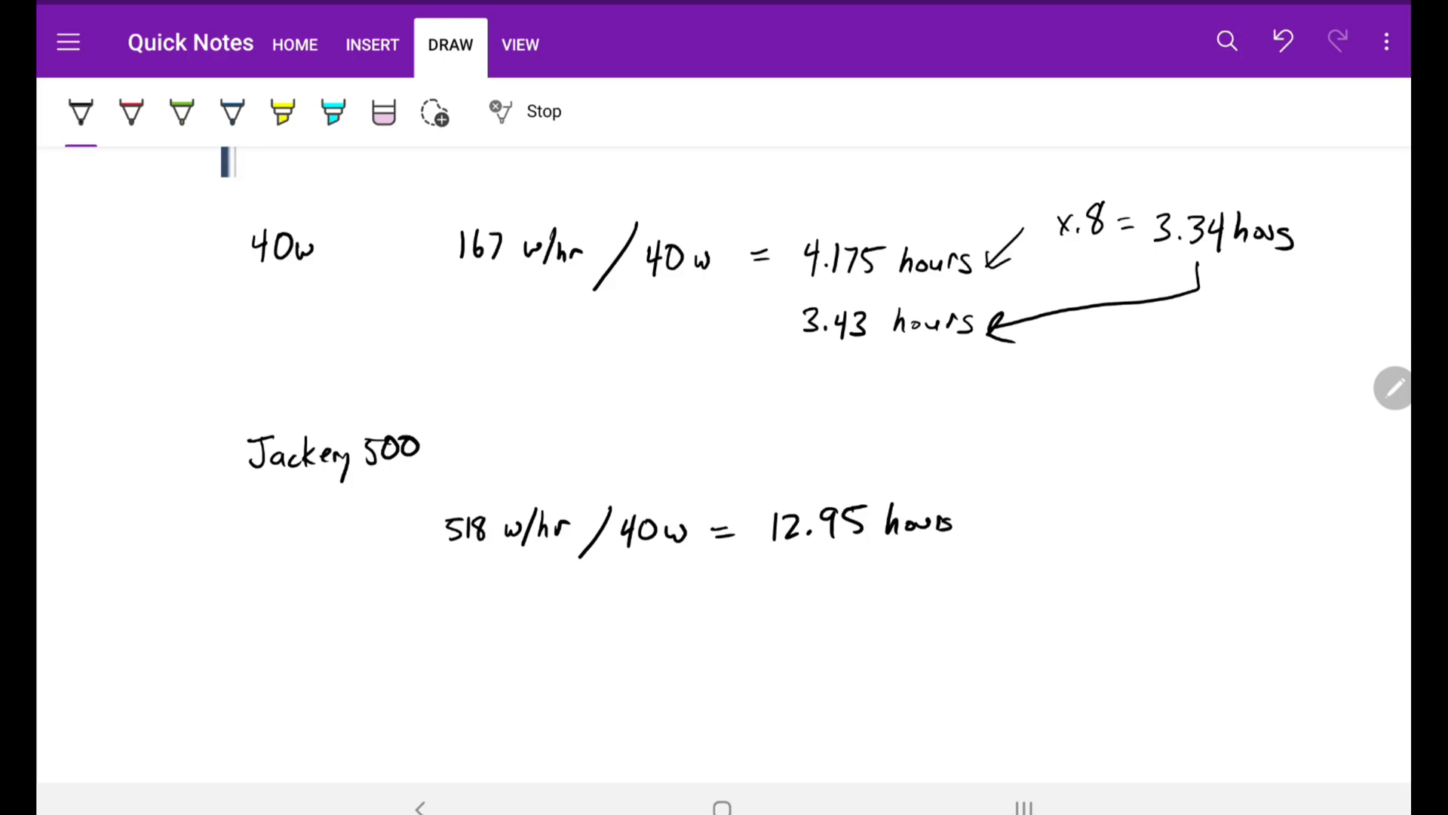
- Continue the line with x .8 = 10.36 hours as the adjusted runtime
mouse_move(1001, 511)
left_mouse_down()
mouse_move(1019, 527)
mouse_move(1116, 510)
left_mouse_up()
left_click_drag(1104, 520, 1121, 518)
mouse_move(1155, 505)
left_mouse_down()
mouse_move(1152, 532)
mouse_move(1216, 507)
mouse_move(1217, 527)
mouse_move(1302, 521)
left_mouse_up()
left_click_drag(1302, 509, 1311, 527)
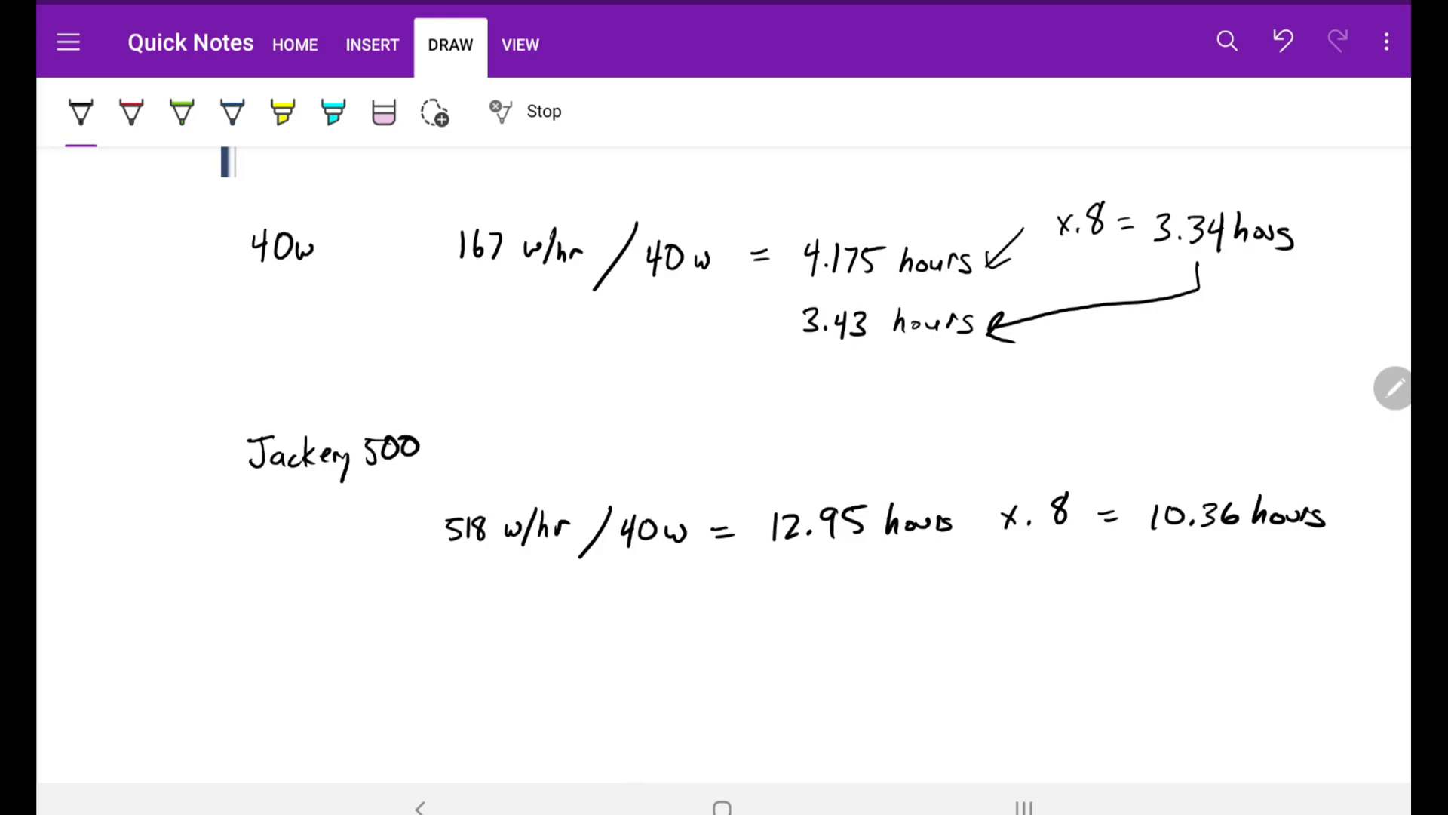
scroll(725, 453, "up", 3)
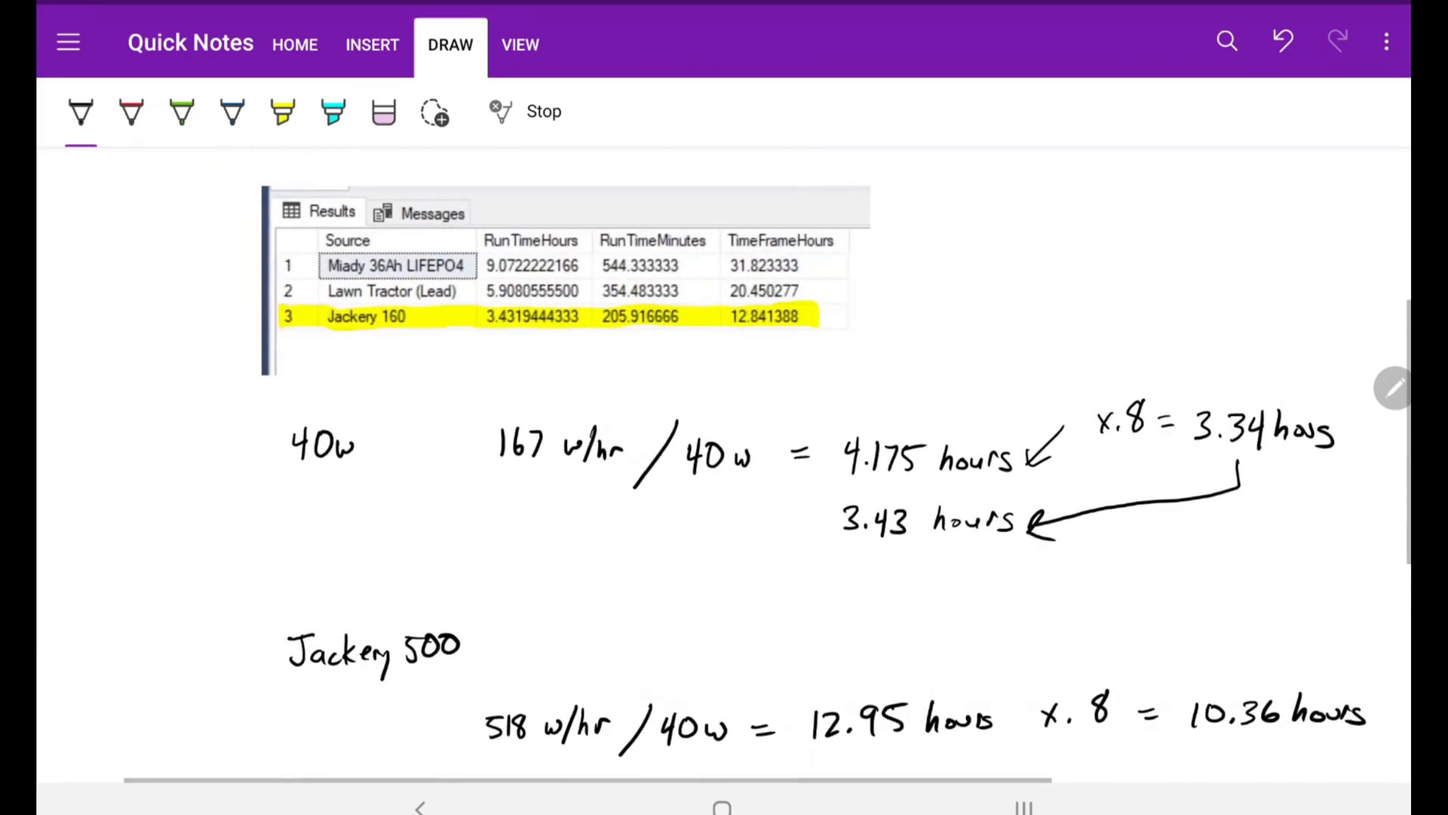
- Circle the TimeFrameHours column and handwrite 12.84/167 = .0768 x 518 = 39.82
mouse_move(881, 294)
left_mouse_down()
mouse_move(692, 278)
mouse_move(890, 205)
left_mouse_up()
scroll(725, 453, "down", 2)
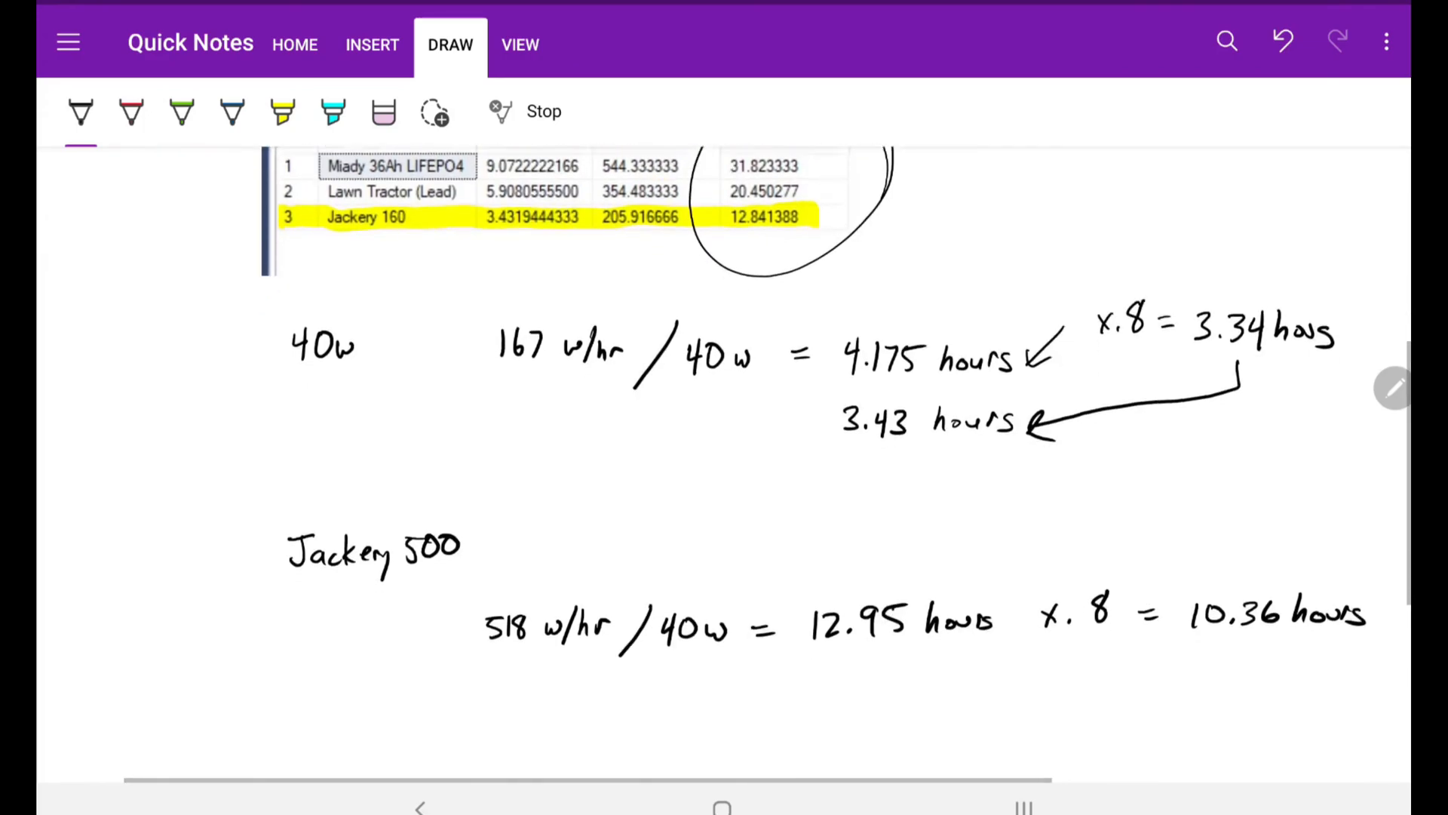
scroll(724, 453, "down", 1)
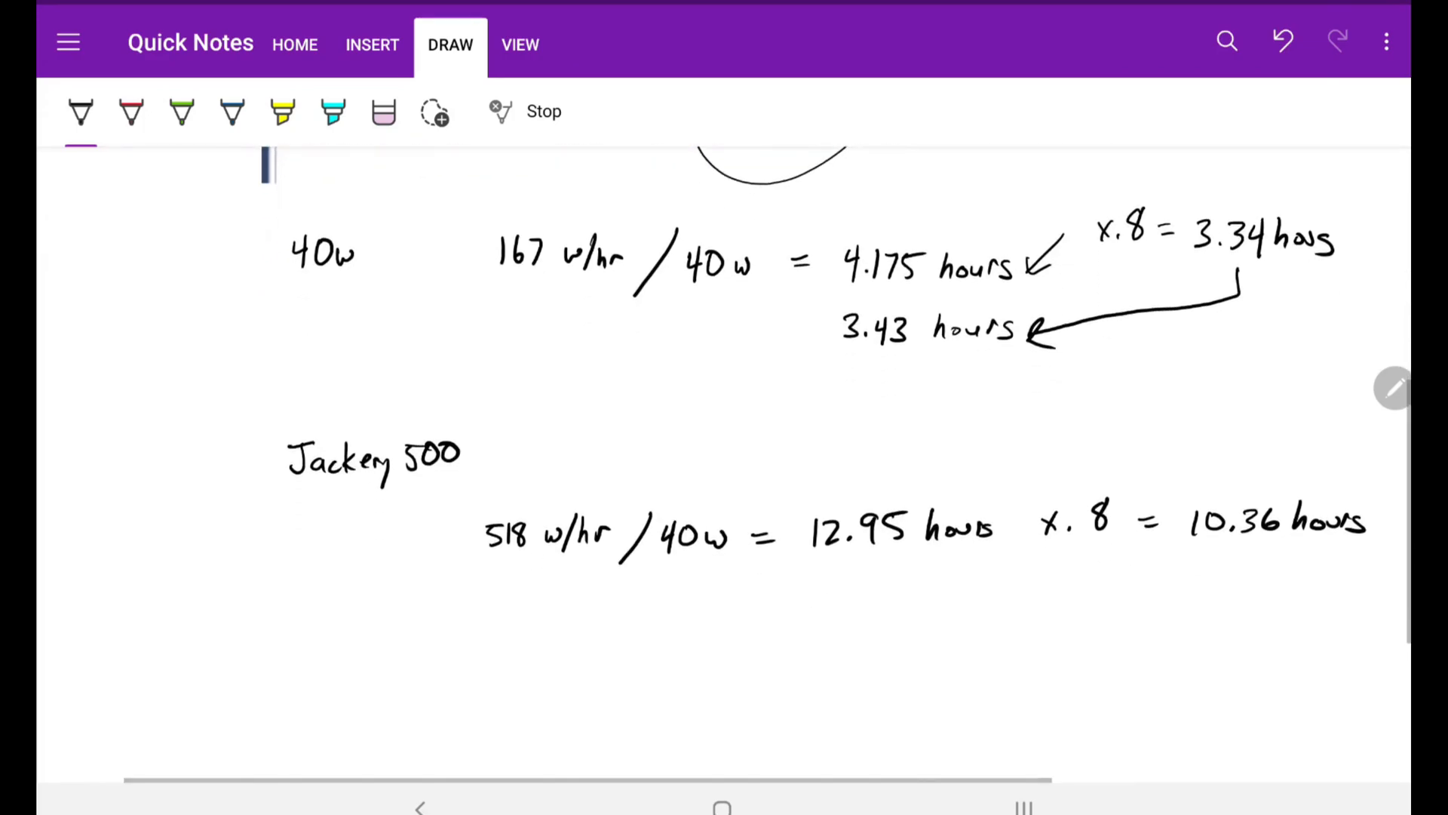
scroll(725, 452, "up", 3)
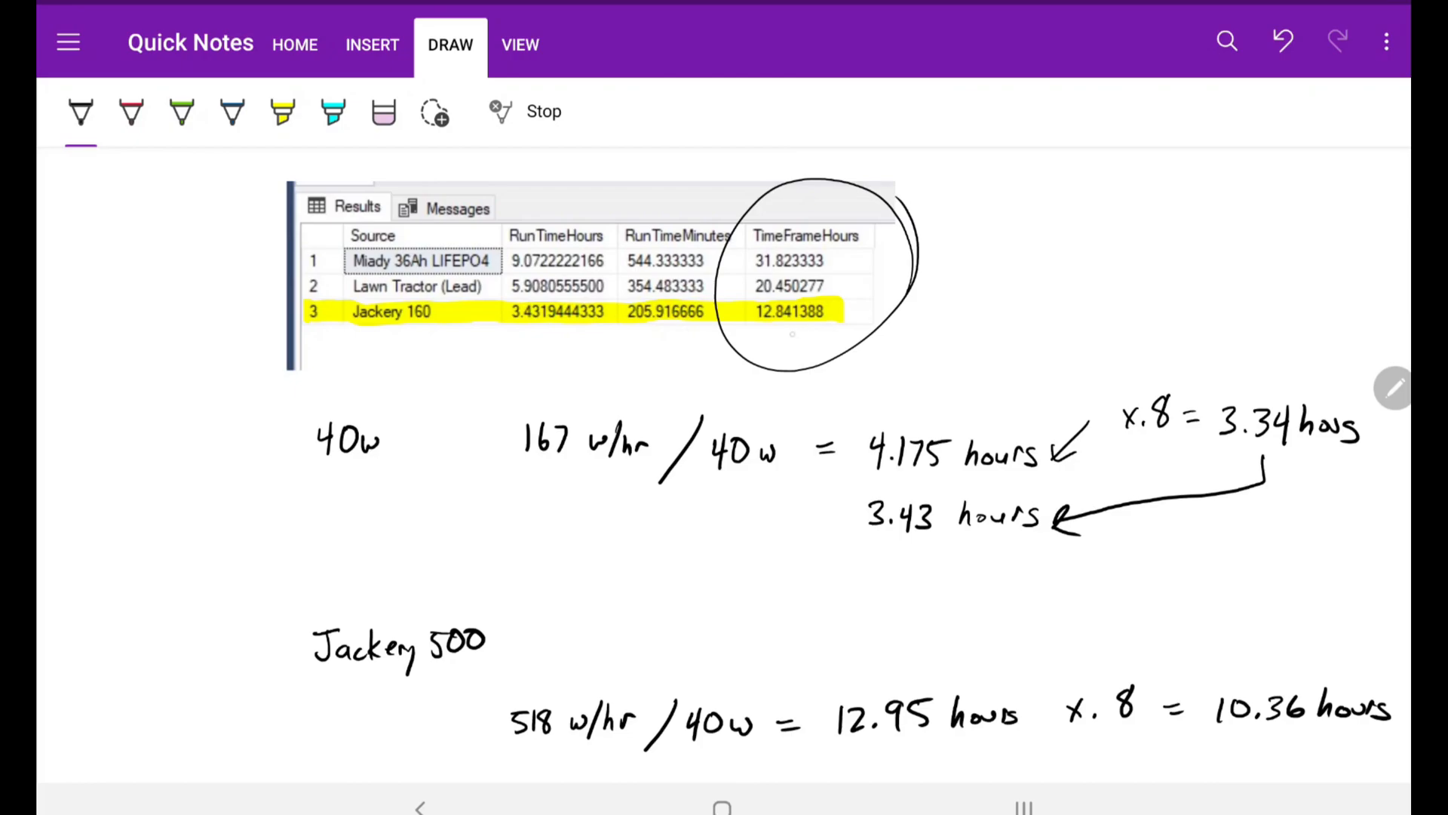
scroll(724, 453, "down", 3)
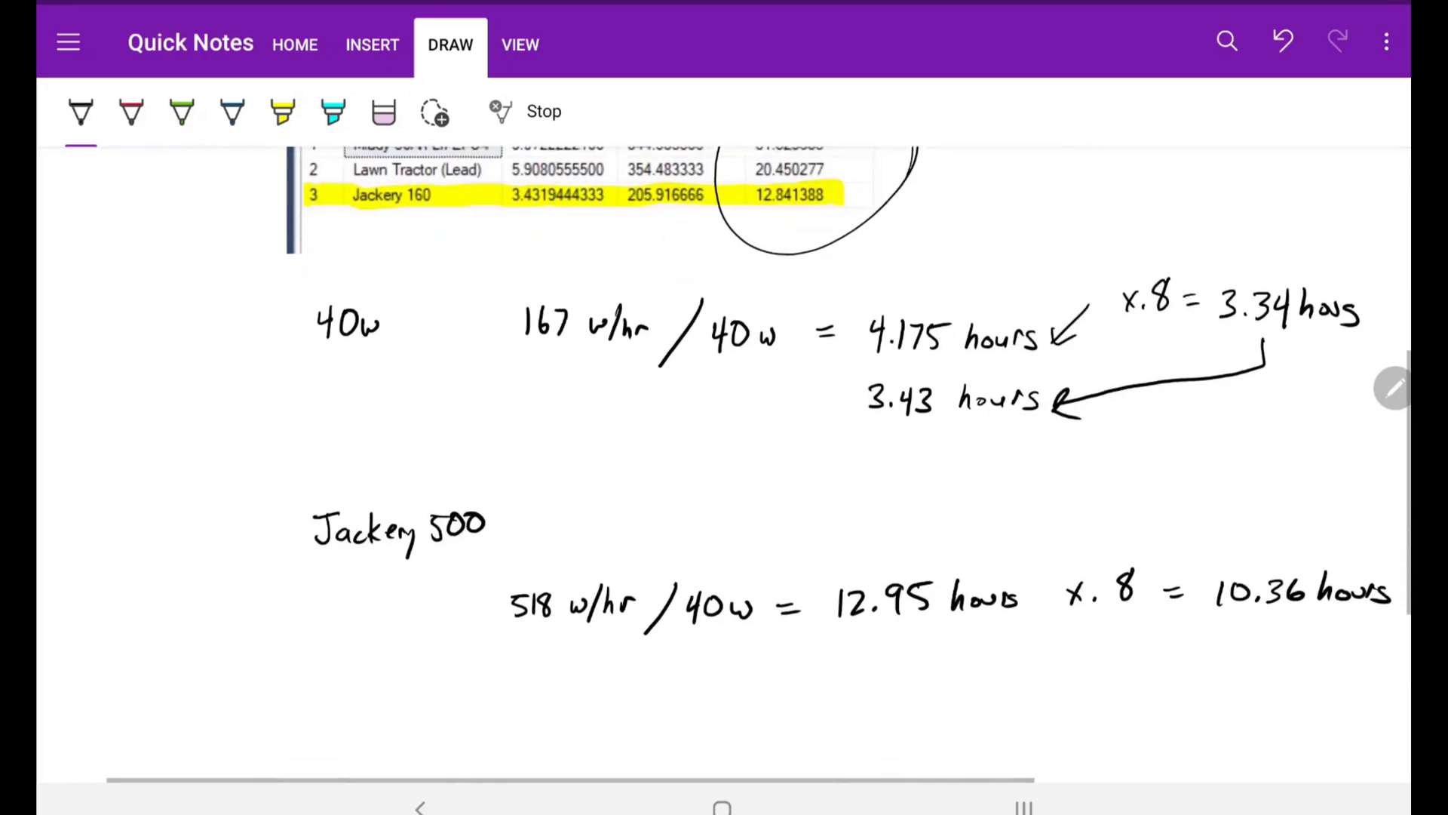
mouse_move(575, 429)
left_mouse_down()
mouse_move(575, 458)
mouse_move(654, 439)
mouse_move(657, 464)
mouse_move(584, 507)
mouse_move(630, 513)
left_mouse_up()
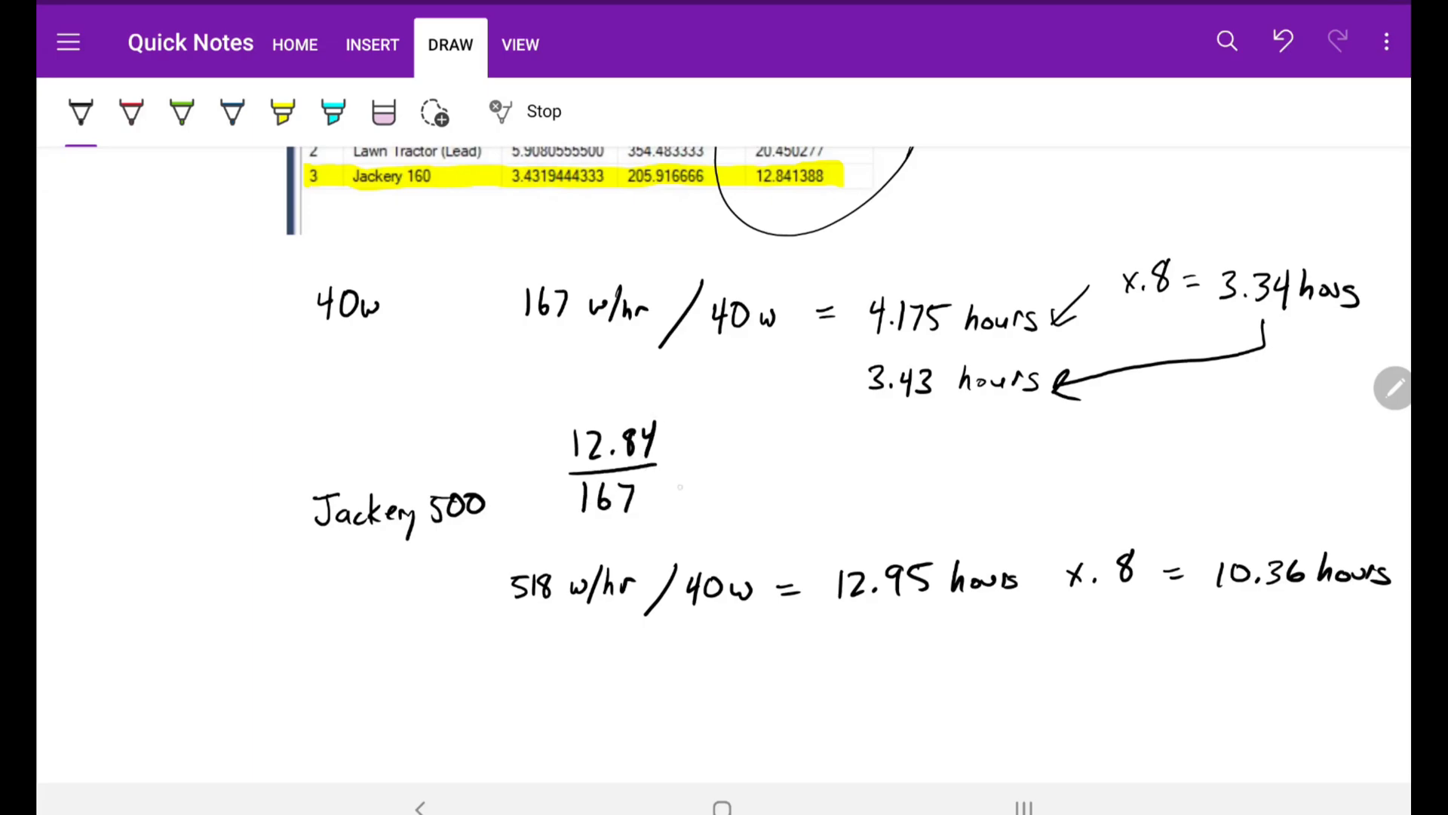
left_click_drag(688, 462, 707, 460)
mouse_move(691, 472)
left_mouse_down()
mouse_move(772, 488)
mouse_move(991, 462)
mouse_move(1026, 473)
left_mouse_up()
mouse_move(1042, 465)
left_mouse_down()
mouse_move(1101, 471)
mouse_move(1132, 439)
left_mouse_up()
- Arrow from the circled 39.82 and label it standby hours Jackery 500
mouse_move(1043, 512)
left_mouse_down()
mouse_move(1030, 553)
mouse_move(1047, 547)
left_mouse_up()
left_click_drag(1165, 446, 1160, 467)
mouse_move(1185, 439)
left_mouse_down()
mouse_move(1178, 469)
mouse_move(1216, 464)
left_mouse_up()
left_click_drag(1218, 432, 1245, 464)
left_click_drag(1249, 453, 1254, 482)
mouse_move(1291, 428)
left_mouse_down()
mouse_move(1293, 462)
mouse_move(1311, 461)
left_mouse_up()
left_click_drag(1311, 448, 1333, 456)
left_click_drag(1331, 446, 1346, 461)
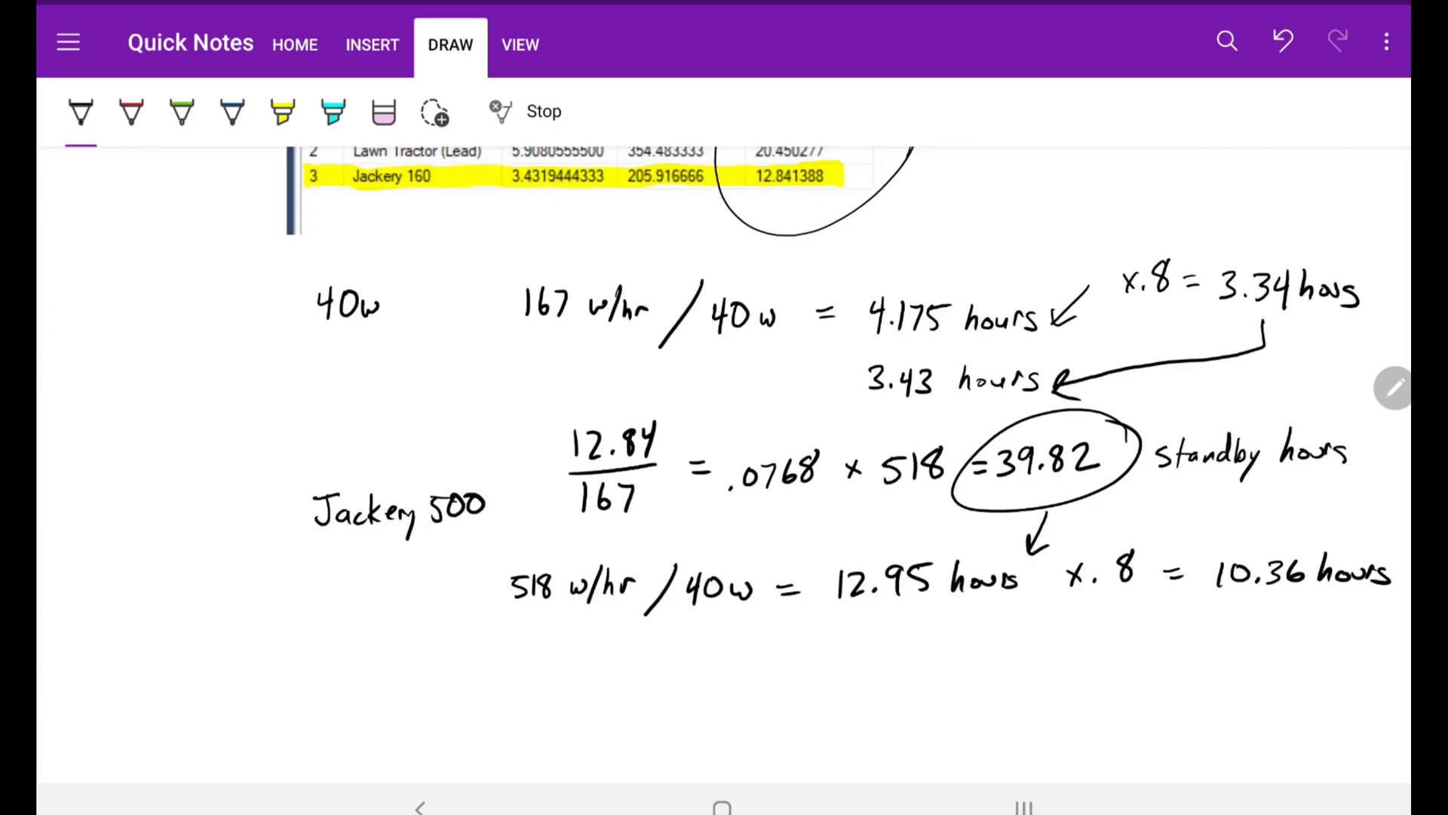
mouse_move(1170, 491)
left_mouse_down()
mouse_move(1161, 521)
mouse_move(1229, 483)
mouse_move(1268, 523)
mouse_move(1343, 505)
left_mouse_up()
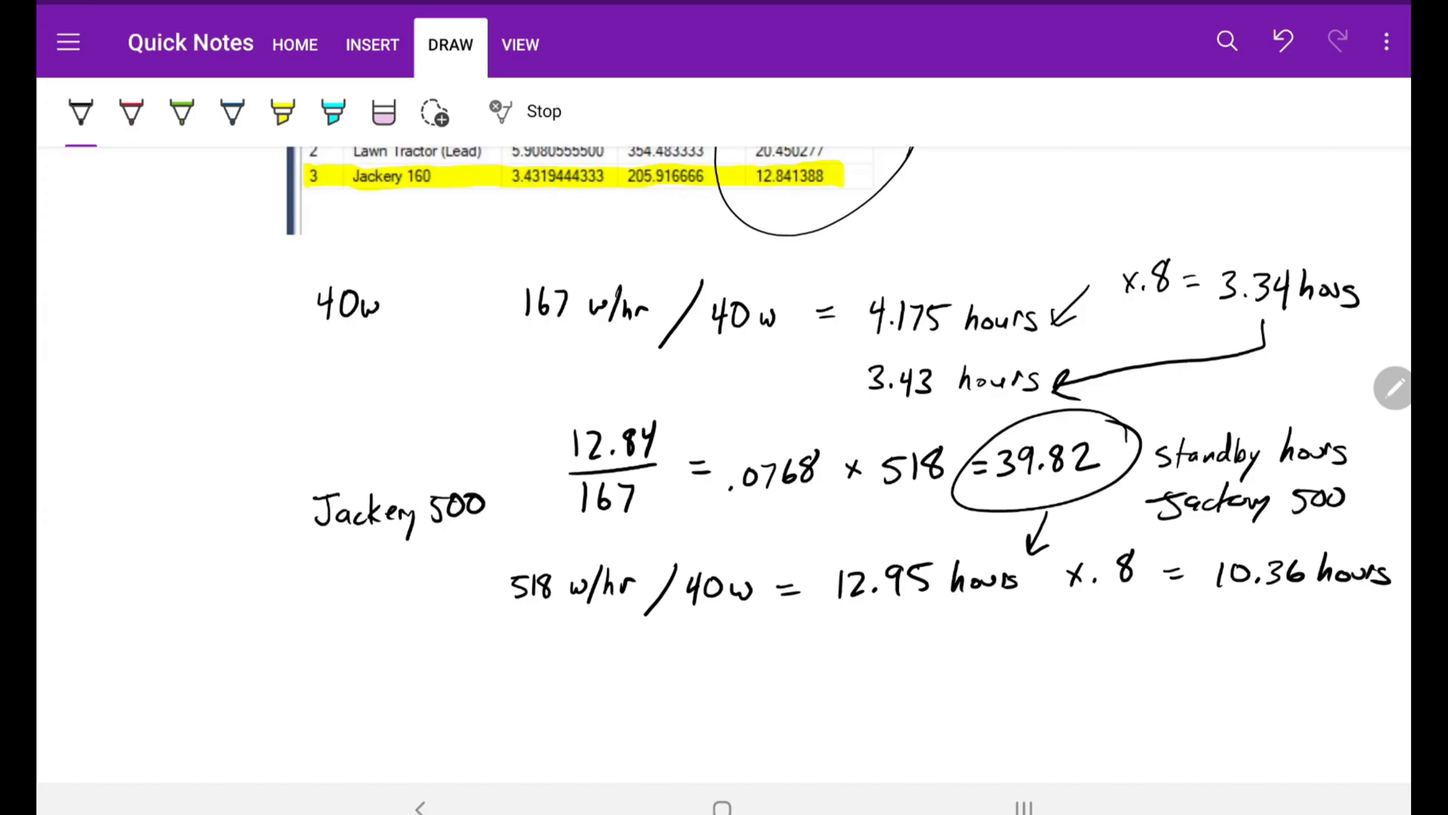
scroll(724, 453, "down", 5)
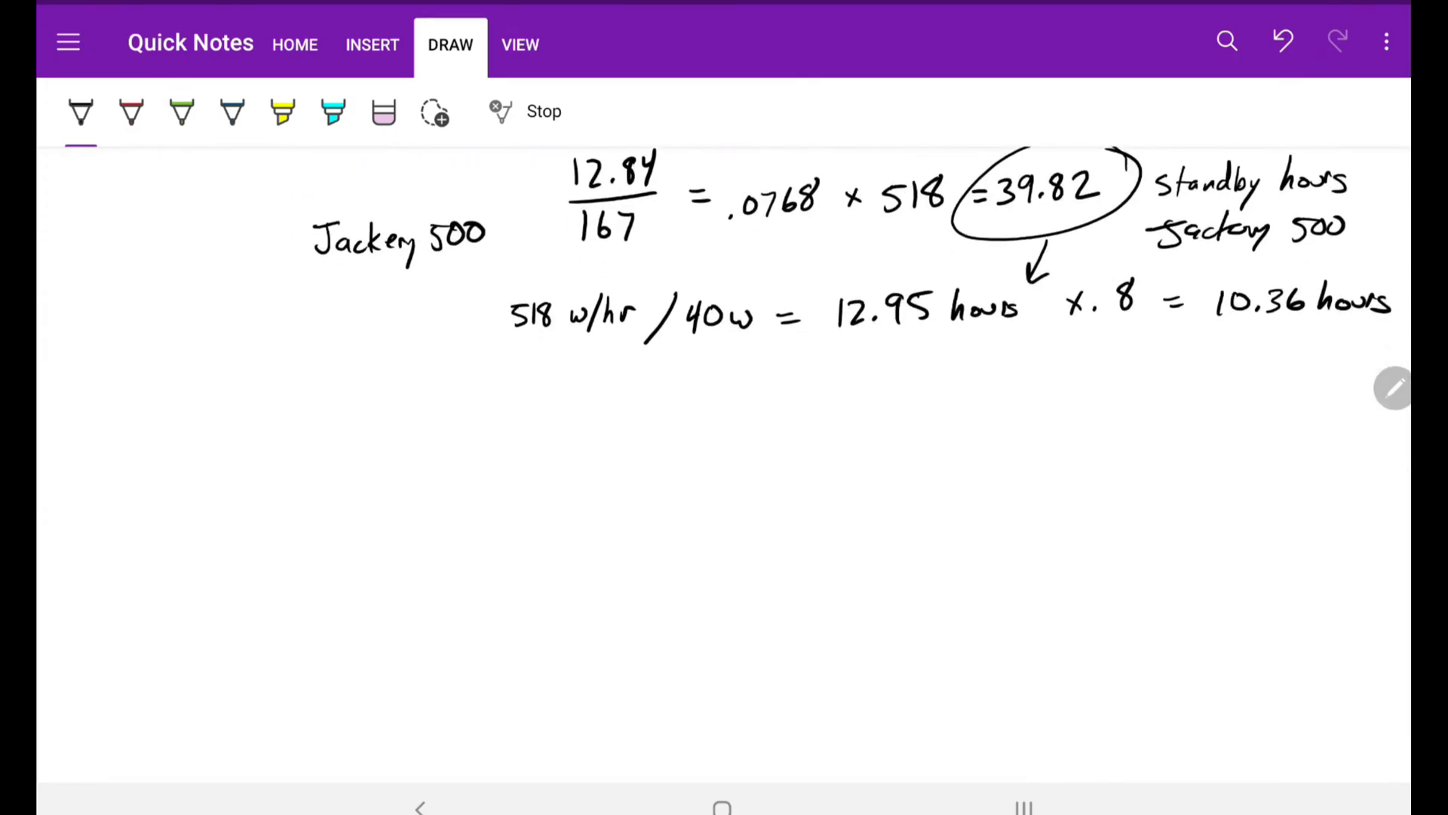